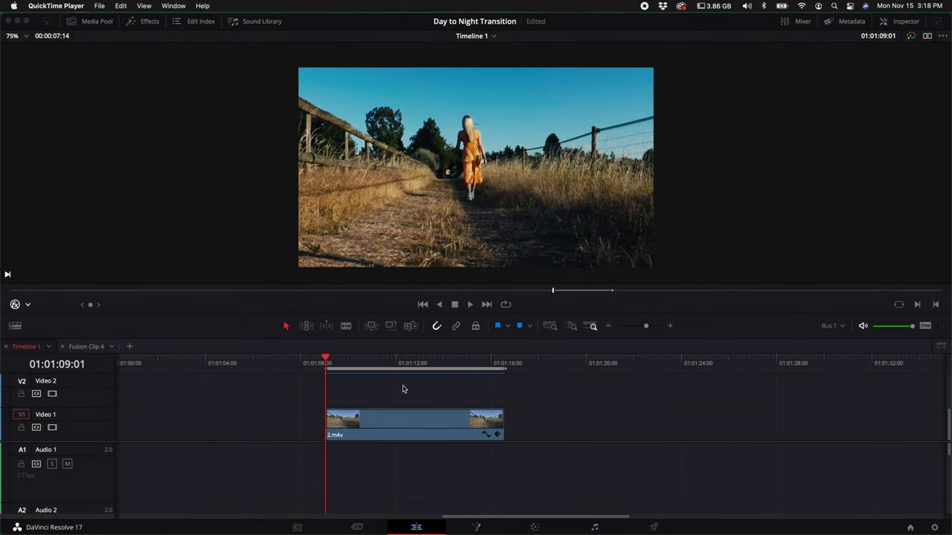
# Preview the 2.m4v field clip, then convert it into a new Fusion clip
pyautogui.click(403, 389)
pyautogui.press('space')
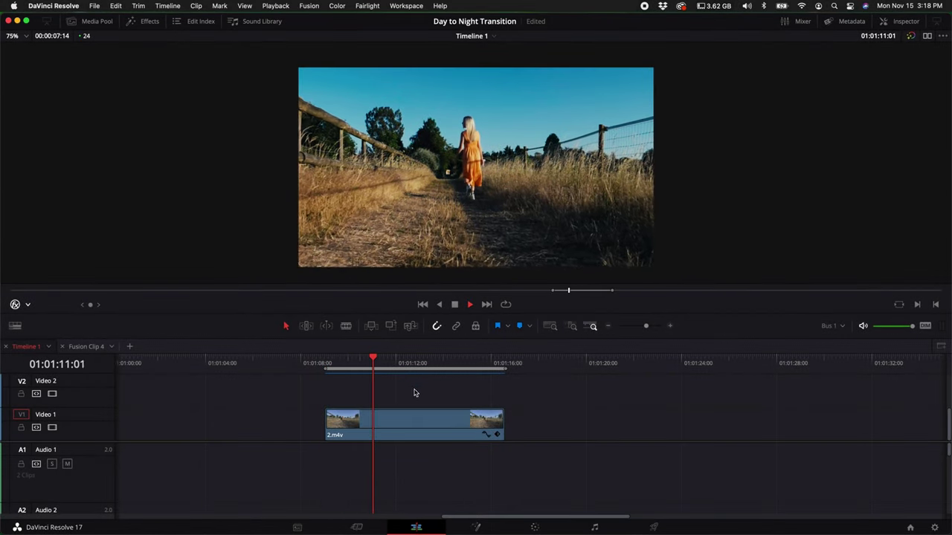
pyautogui.press('space')
pyautogui.rightClick(437, 428)
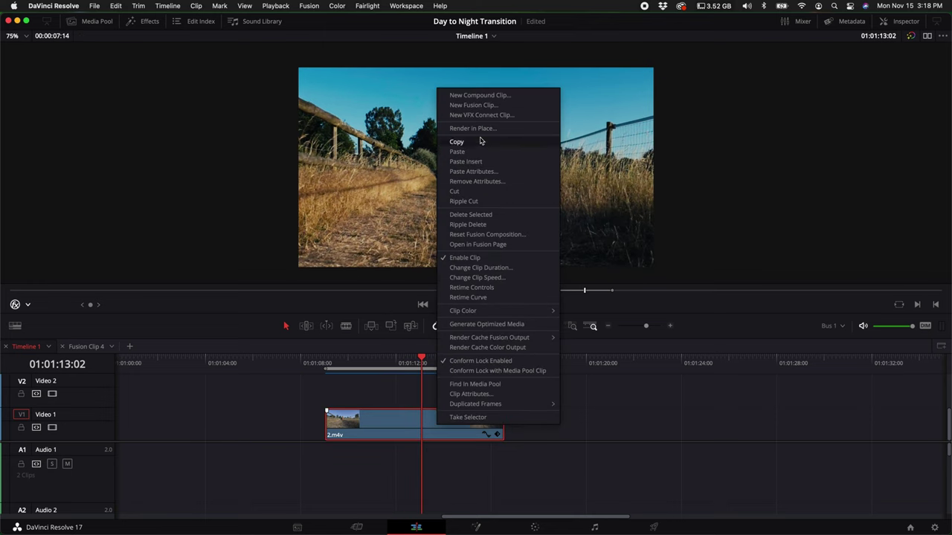
pyautogui.click(480, 104)
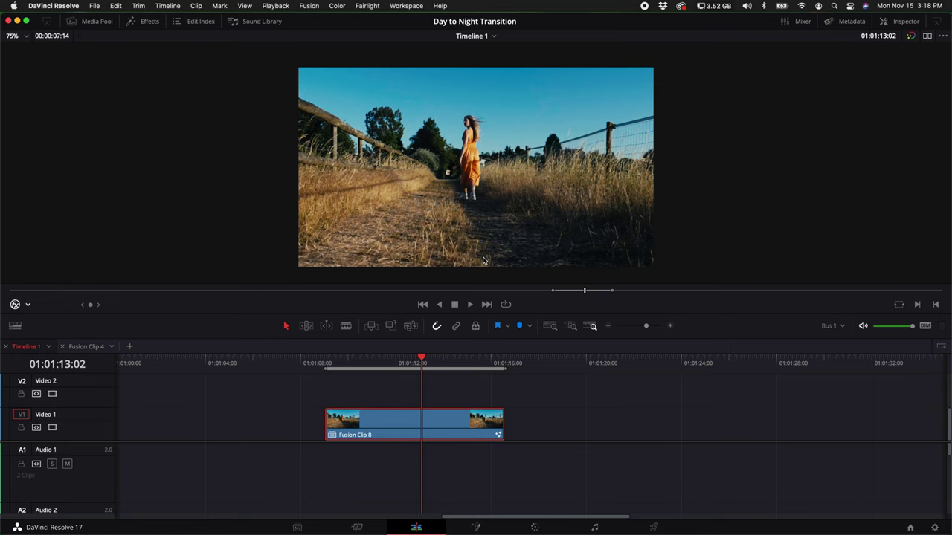
# On the Fusion page, merge the Fireworks clip with the field clip, field on top
pyautogui.click(476, 525)
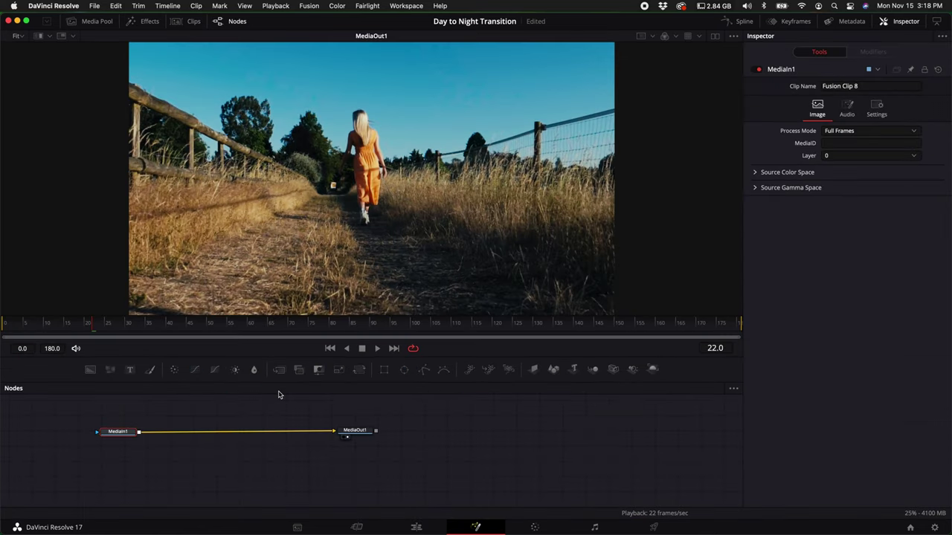
pyautogui.click(279, 370)
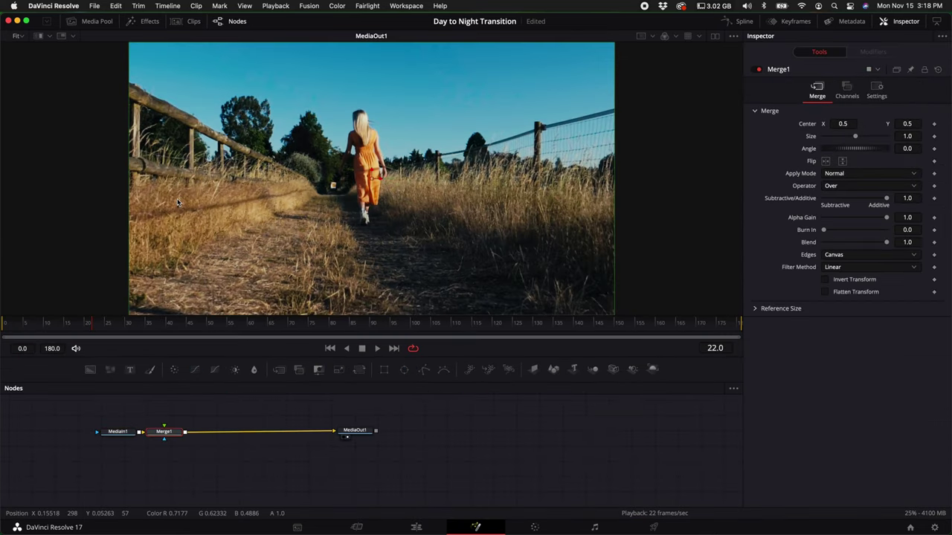
pyautogui.click(100, 22)
pyautogui.scroll(-2, 175, 116)
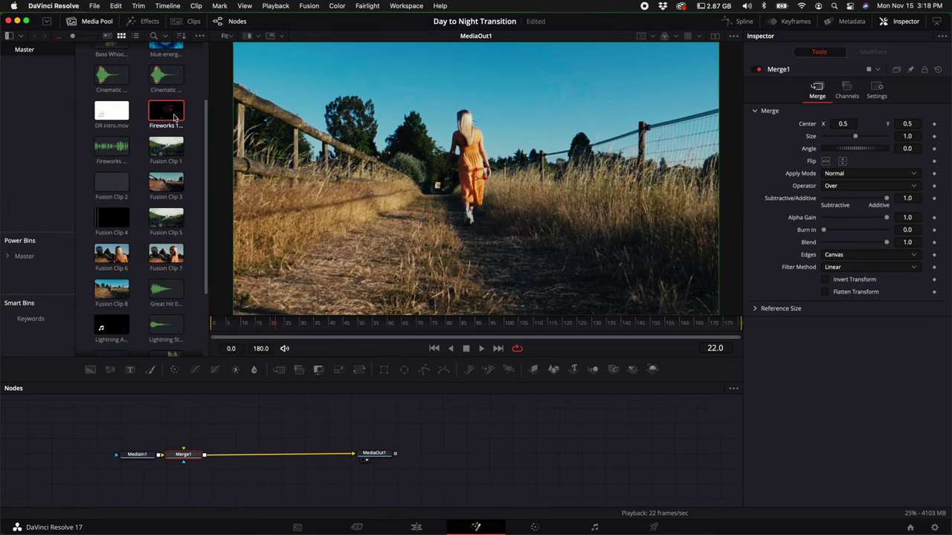
pyautogui.moveTo(167, 115); pyautogui.dragTo(206, 417)
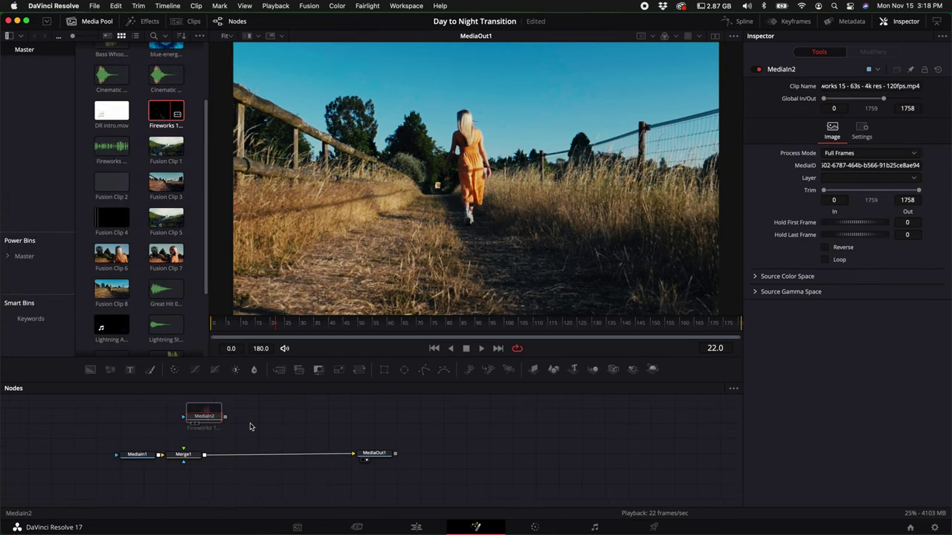
pyautogui.click(98, 21)
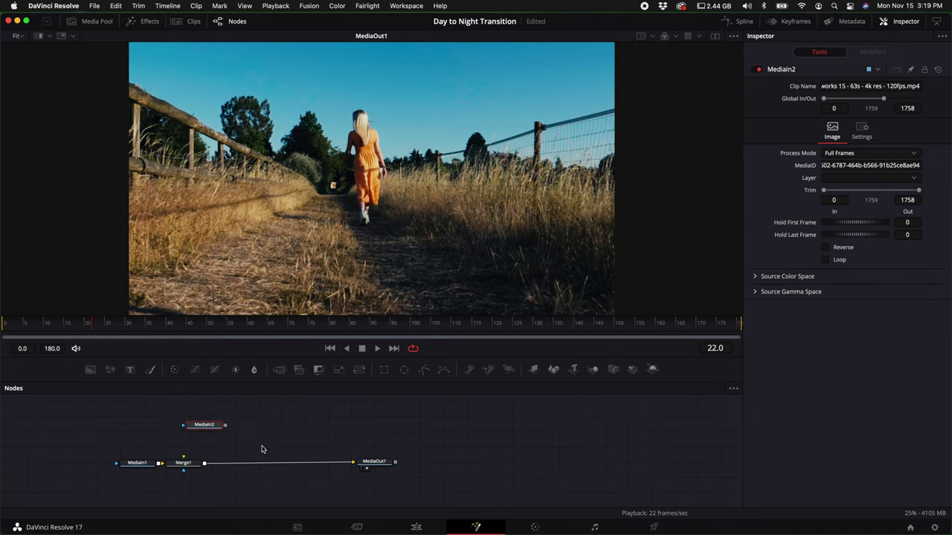
pyautogui.moveTo(226, 425); pyautogui.dragTo(213, 467)
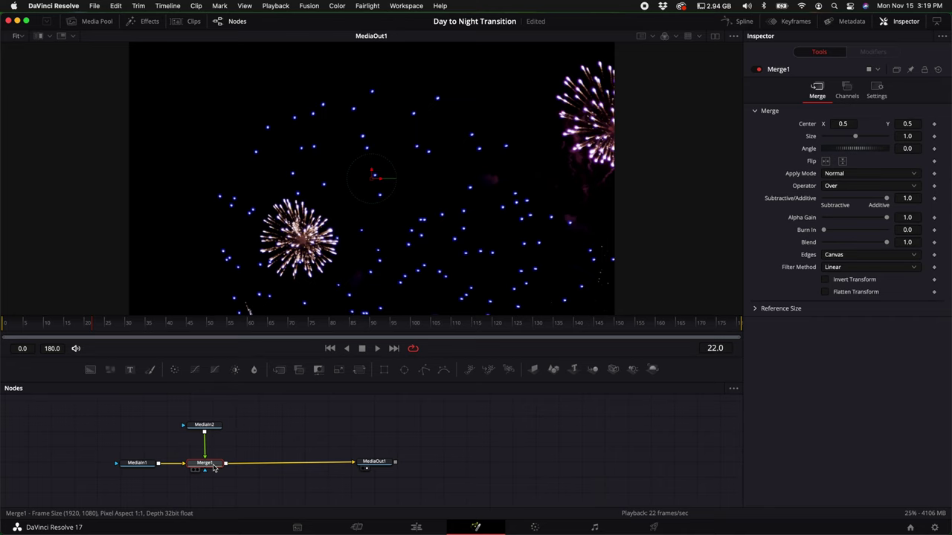
pyautogui.hotkey('ctrl', 't')
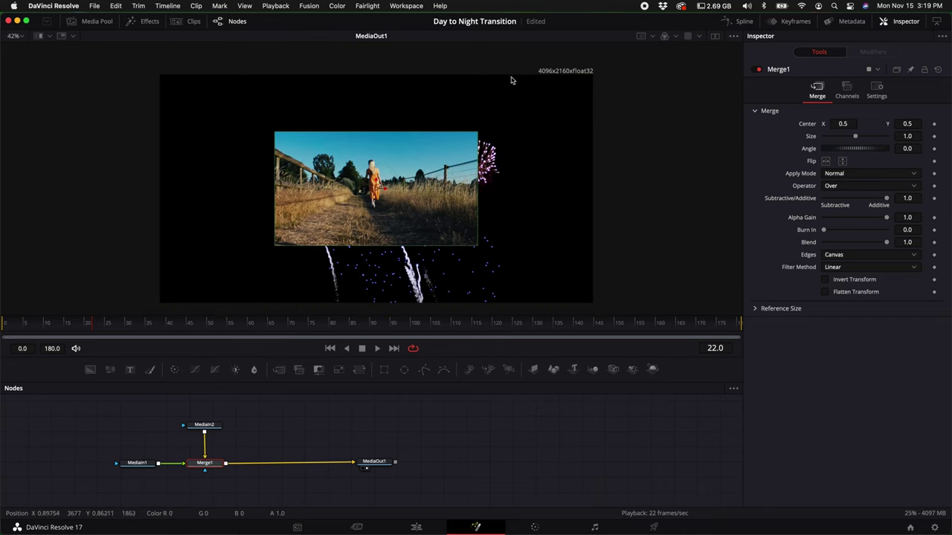
# Add a Resize node to the fireworks and move those nodes below Merge1
pyautogui.click(207, 427)
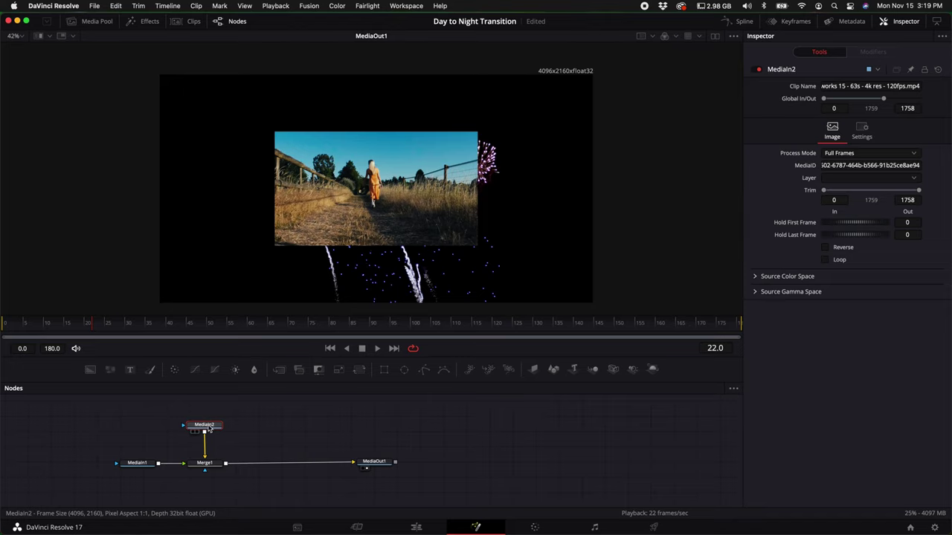
pyautogui.hotkey('shift', 'space')
pyautogui.write('lut')
pyautogui.press('BackSpace')
pyautogui.press('BackSpace')
pyautogui.press('BackSpace')
pyautogui.write('res')
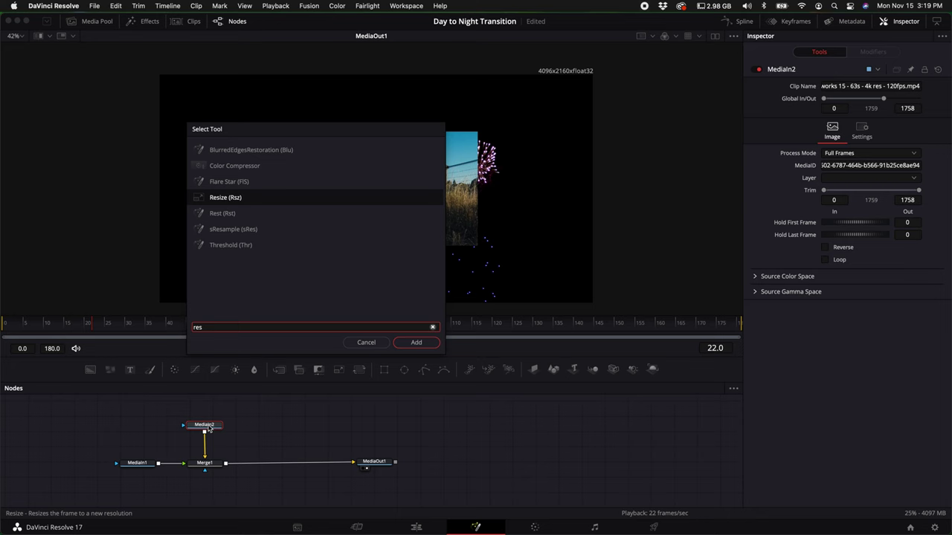
pyautogui.press('Return')
pyautogui.moveTo(209, 428); pyautogui.dragTo(203, 496)
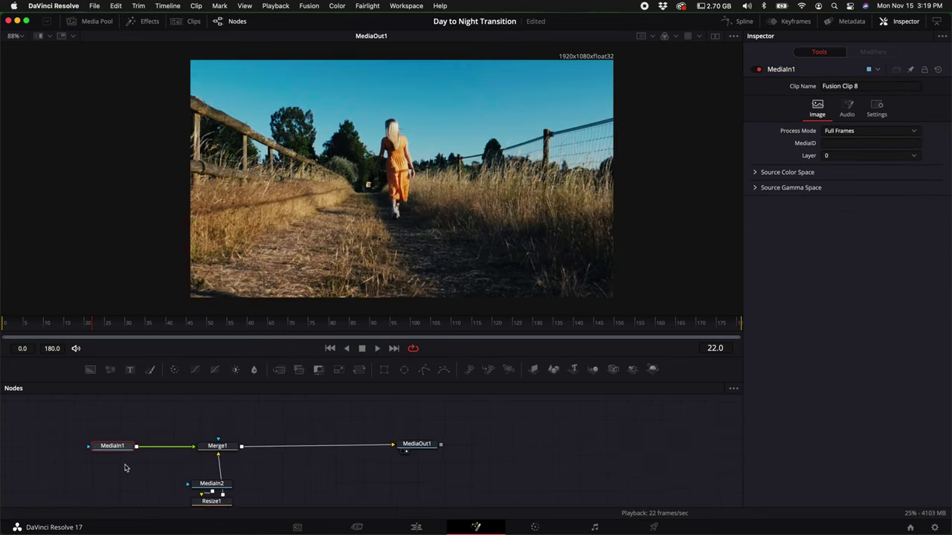
# Insert a Delta Keyer after MediaIn1, sample the blue sky, and set Balance to 0.244
pyautogui.click(120, 441)
pyautogui.moveTo(119, 440); pyautogui.dragTo(98, 443)
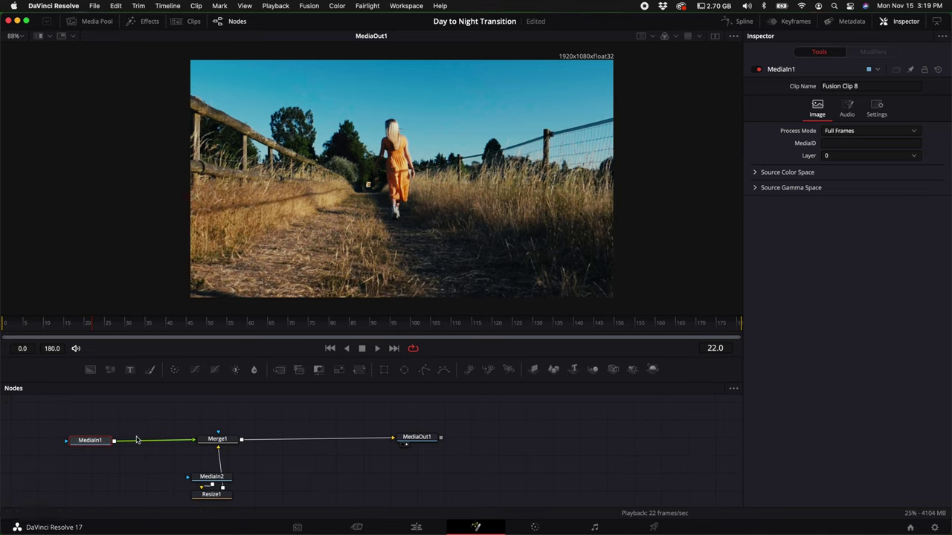
pyautogui.hotkey('shift', 'space')
pyautogui.write('del')
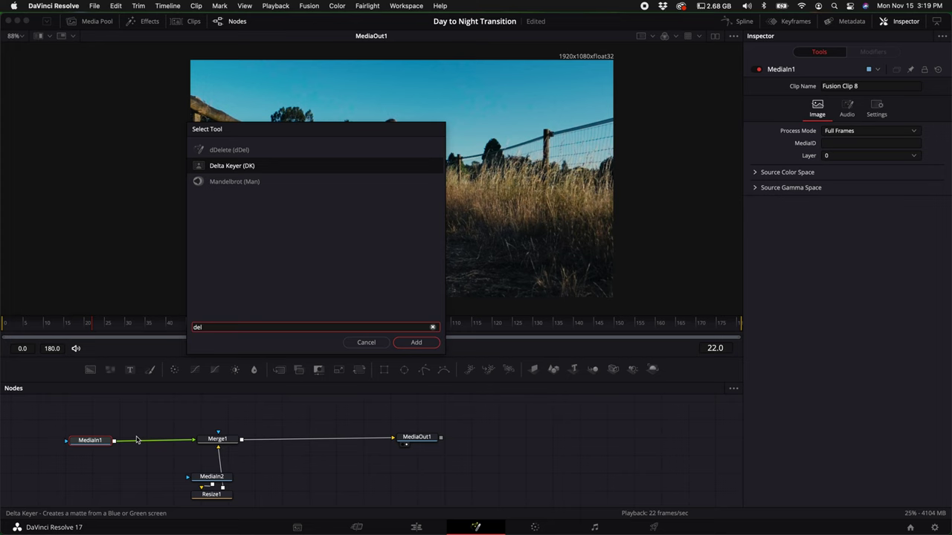
pyautogui.press('Return')
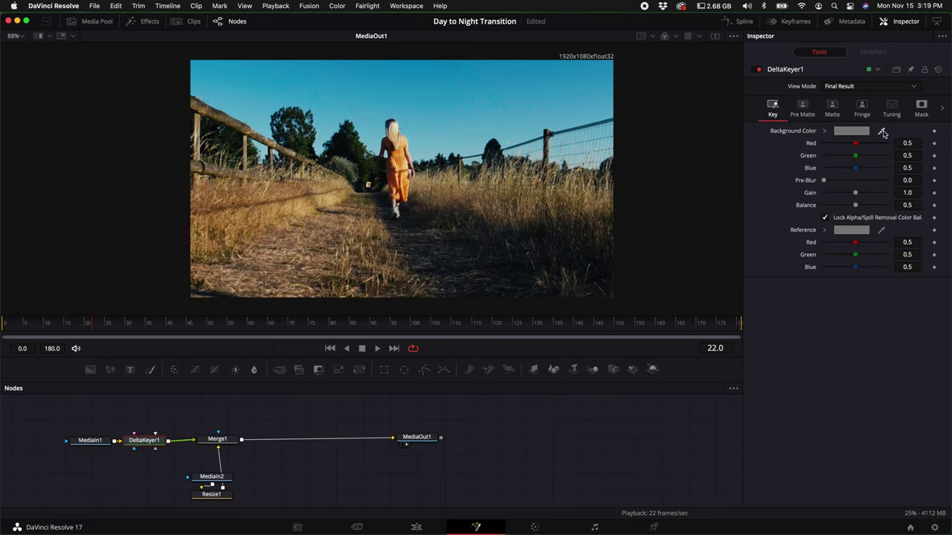
pyautogui.moveTo(882, 132); pyautogui.dragTo(447, 137)
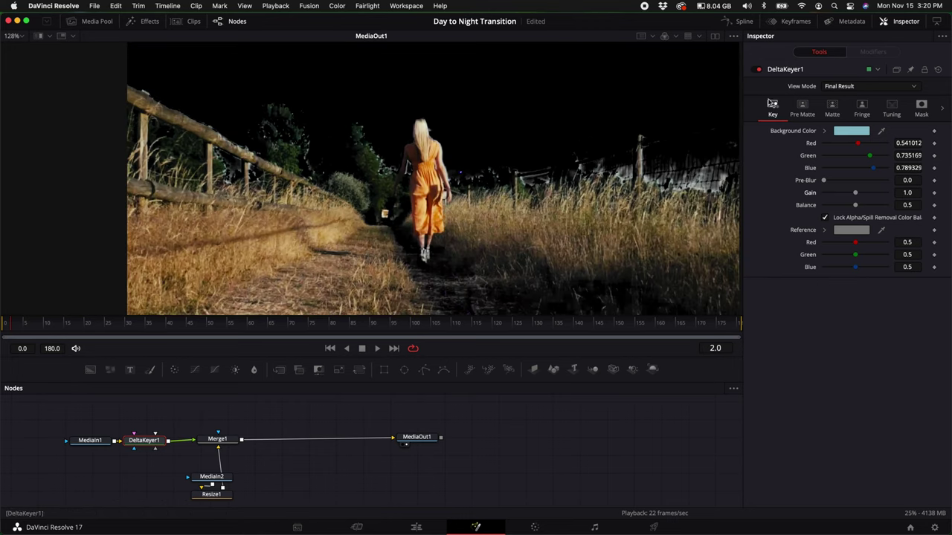
pyautogui.moveTo(850, 211)
pyautogui.mouseDown()
pyautogui.moveTo(813, 209)
pyautogui.moveTo(889, 207)
pyautogui.moveTo(823, 212)
pyautogui.moveTo(870, 210)
pyautogui.moveTo(840, 209)
pyautogui.mouseUp()
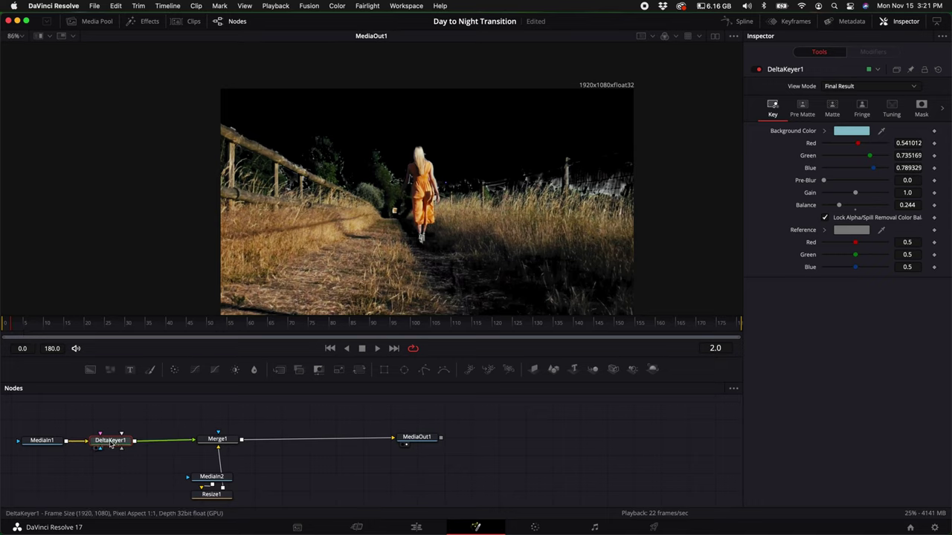
# Add a File LUT node after DeltaKeyer1 and browse for a LUT file
pyautogui.hotkey('shift', 'space')
pyautogui.write('del')
pyautogui.press('BackSpace')
pyautogui.press('BackSpace')
pyautogui.press('BackSpace')
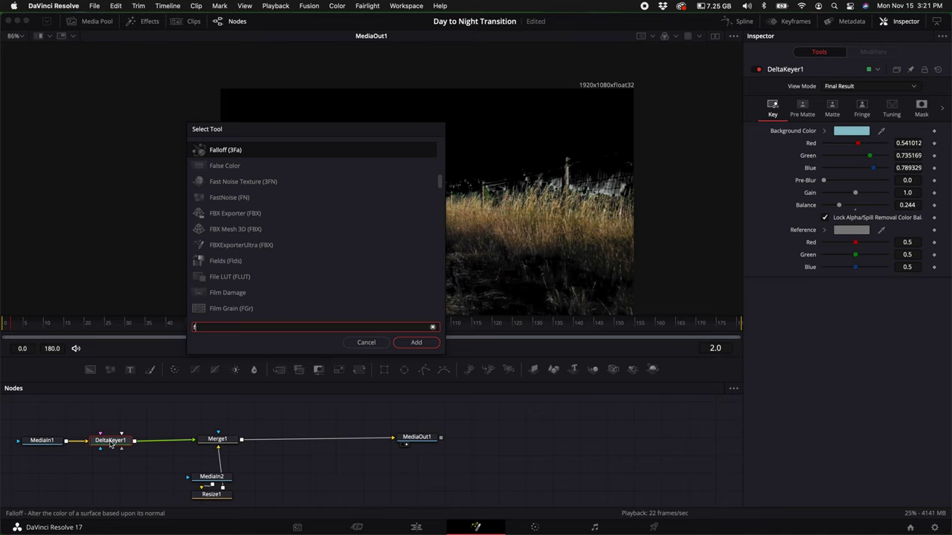
pyautogui.write('lut')
pyautogui.press('Up')
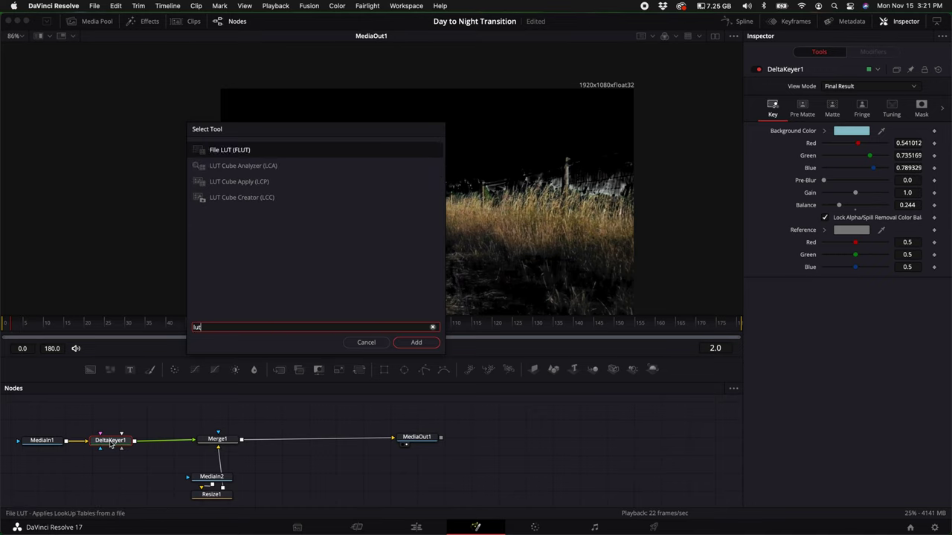
pyautogui.click(424, 345)
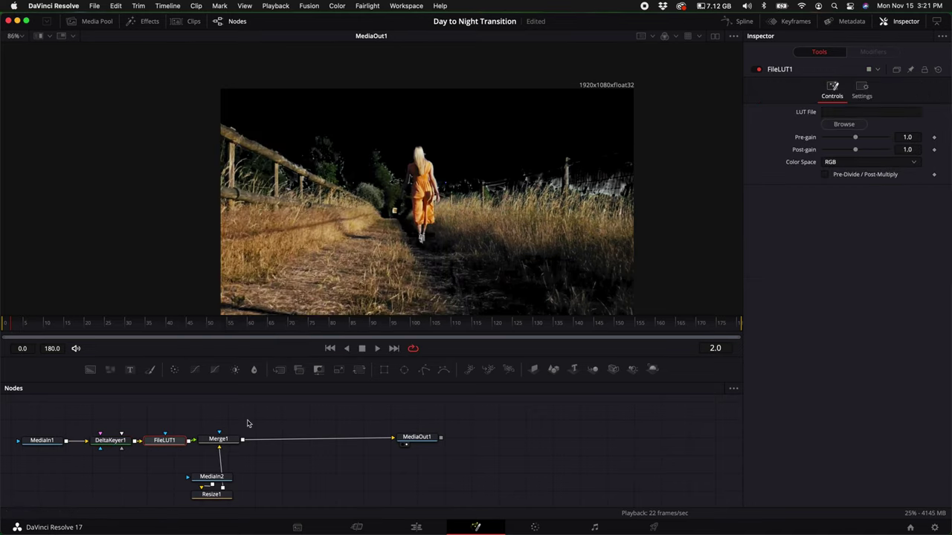
pyautogui.click(845, 125)
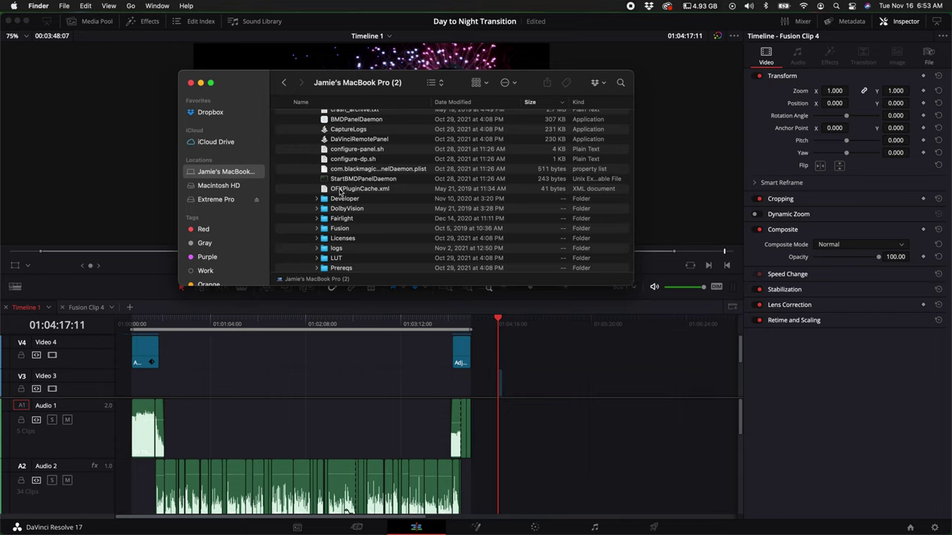
pyautogui.scroll(3, 338, 197)
pyautogui.scroll(-4, 335, 223)
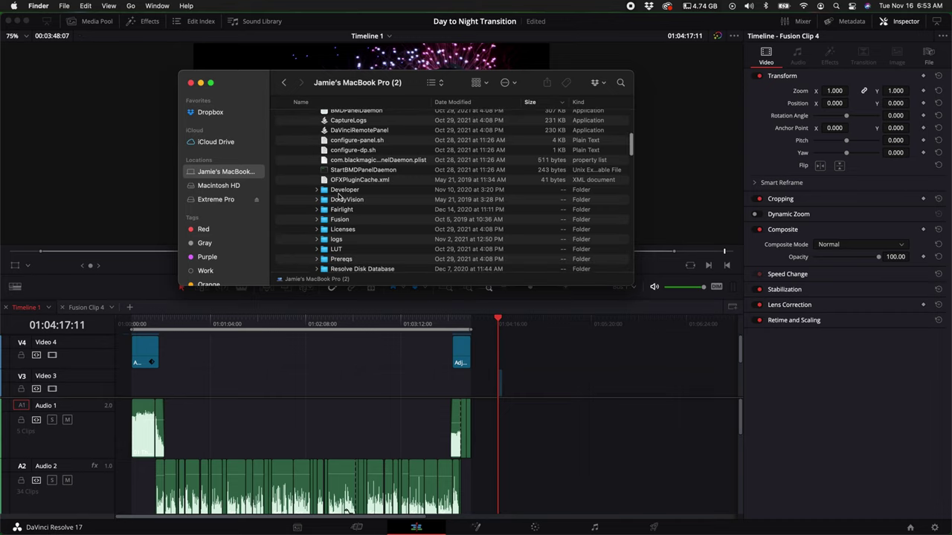
pyautogui.click(315, 246)
pyautogui.scroll(-3, 314, 223)
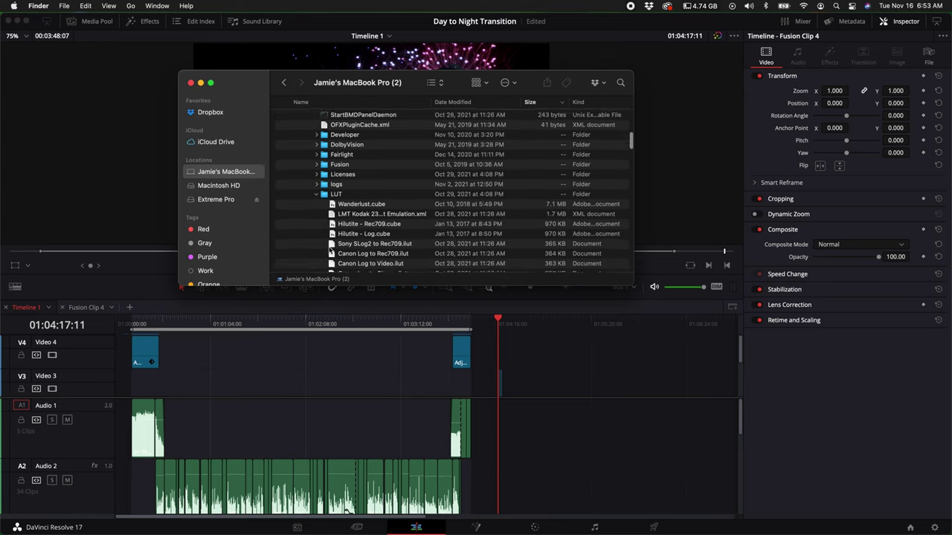
pyautogui.click(315, 191)
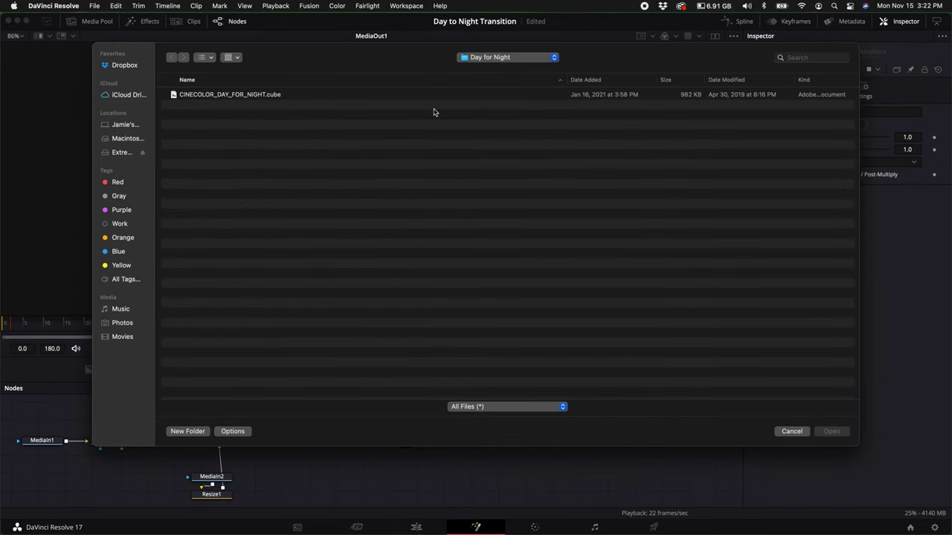
# Load CINECOLOR_DAY_FOR_NIGHT.cube from the Day for Night folder into FileLUT1
pyautogui.click(498, 58)
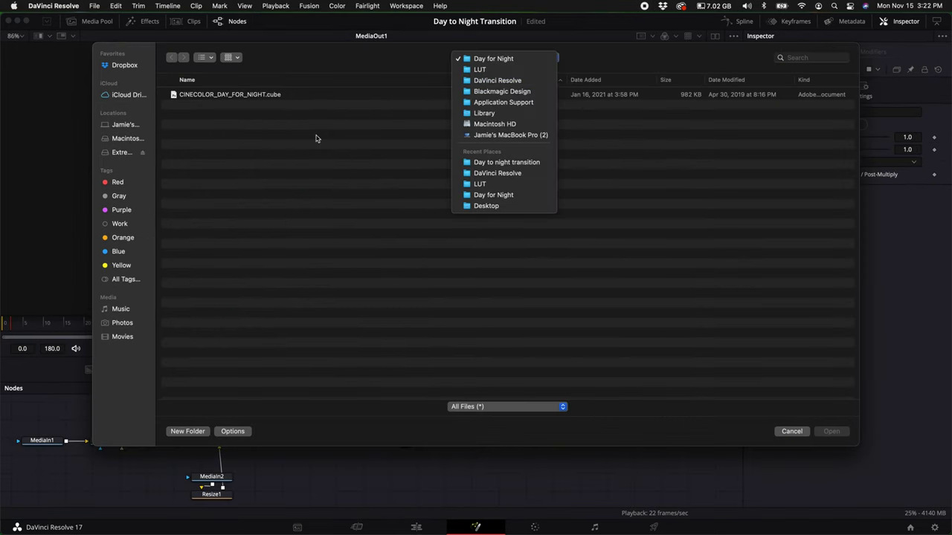
pyautogui.click(369, 114)
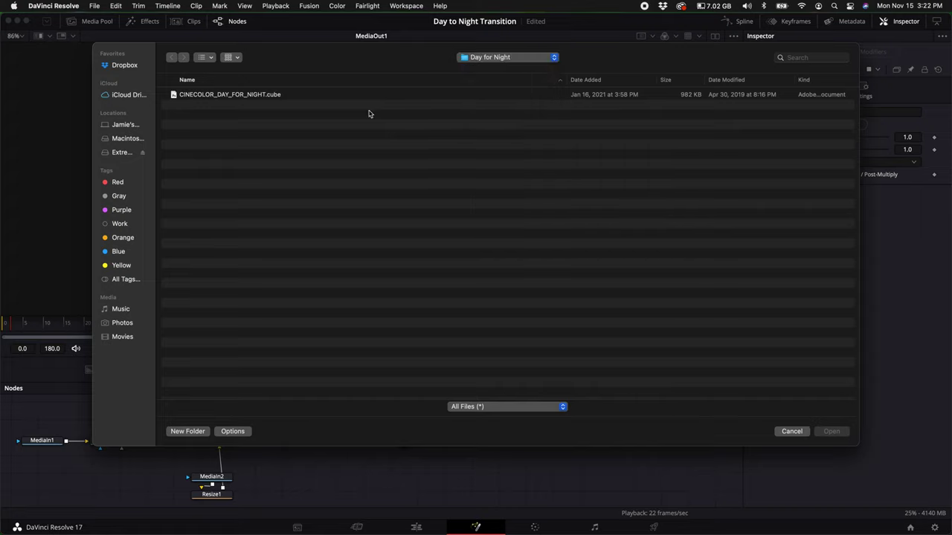
pyautogui.doubleClick(255, 97)
# Keyframe FileLUT1 Blend at 0.0 on frame 0 and about 0.913 at frame 75
pyautogui.press('space')
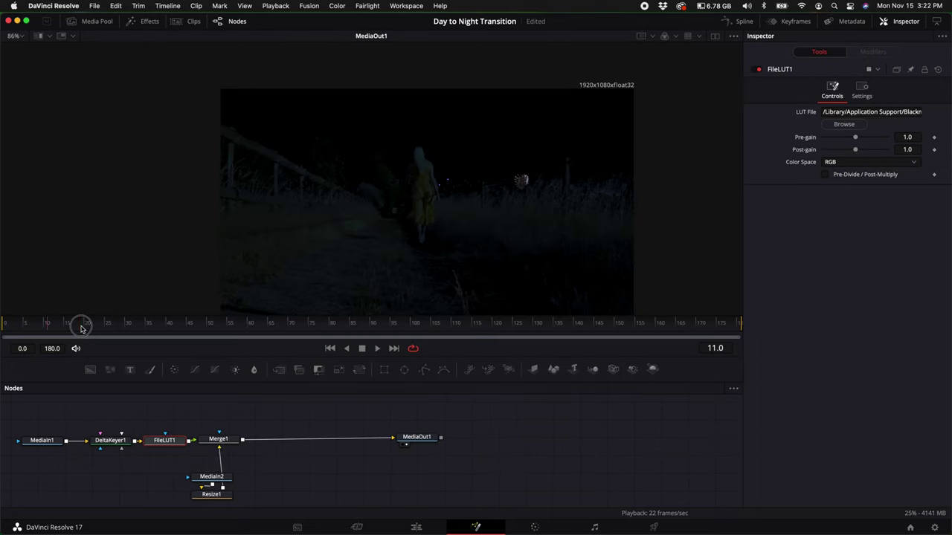
pyautogui.moveTo(32, 326); pyautogui.dragTo(1, 324)
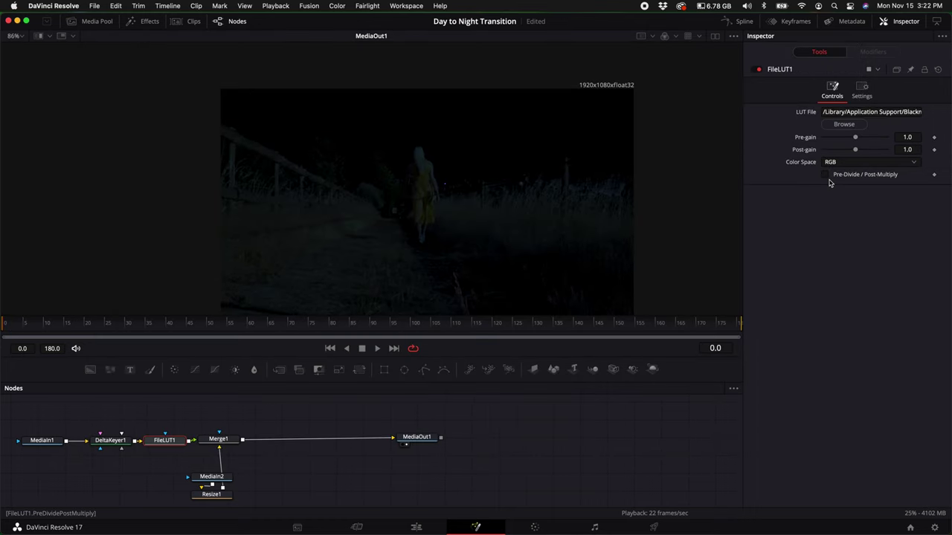
pyautogui.click(862, 94)
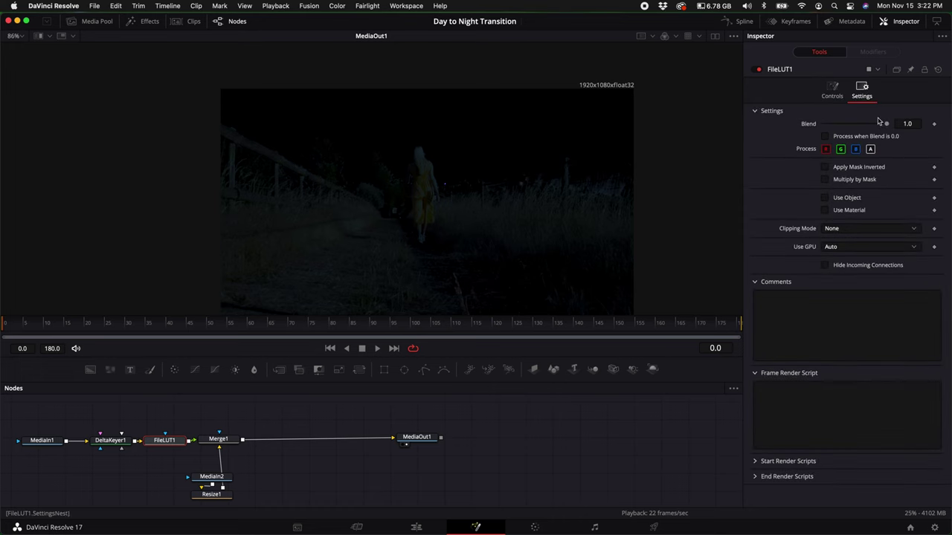
pyautogui.moveTo(885, 123); pyautogui.dragTo(739, 131)
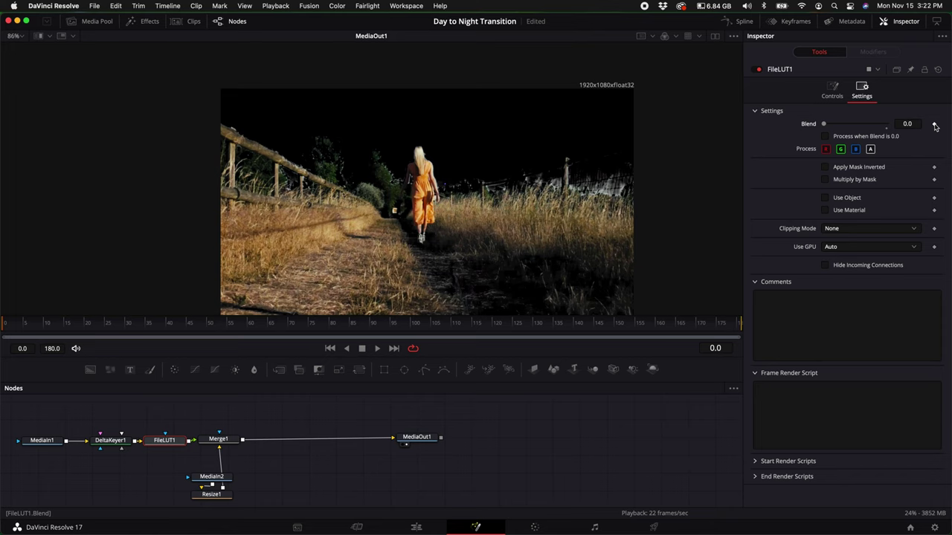
pyautogui.moveTo(6, 328); pyautogui.dragTo(311, 325)
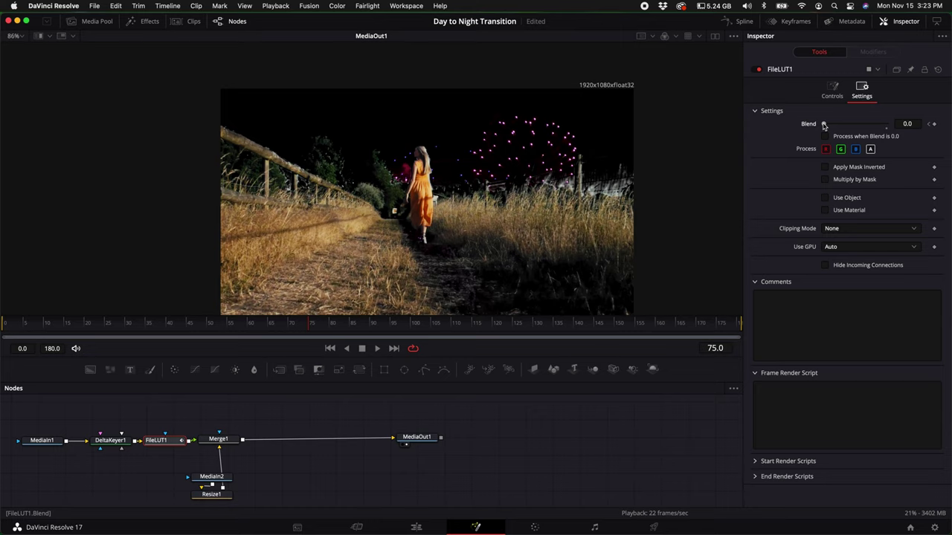
pyautogui.moveTo(823, 126); pyautogui.dragTo(883, 125)
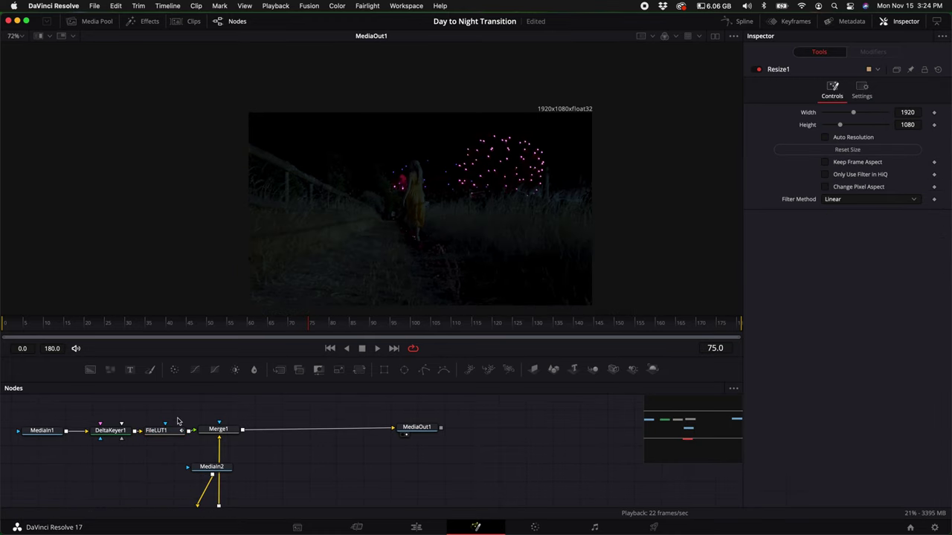
# Add an enlarged, lowered Rectangle mask to DeltaKeyer1, inverted with 0.2 soft edge
pyautogui.moveTo(178, 422); pyautogui.dragTo(19, 452)
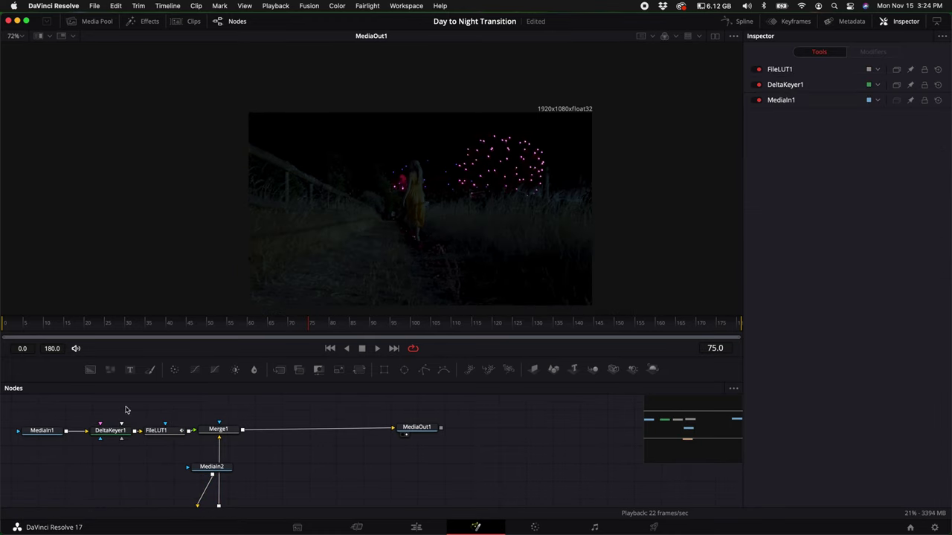
pyautogui.click(115, 433)
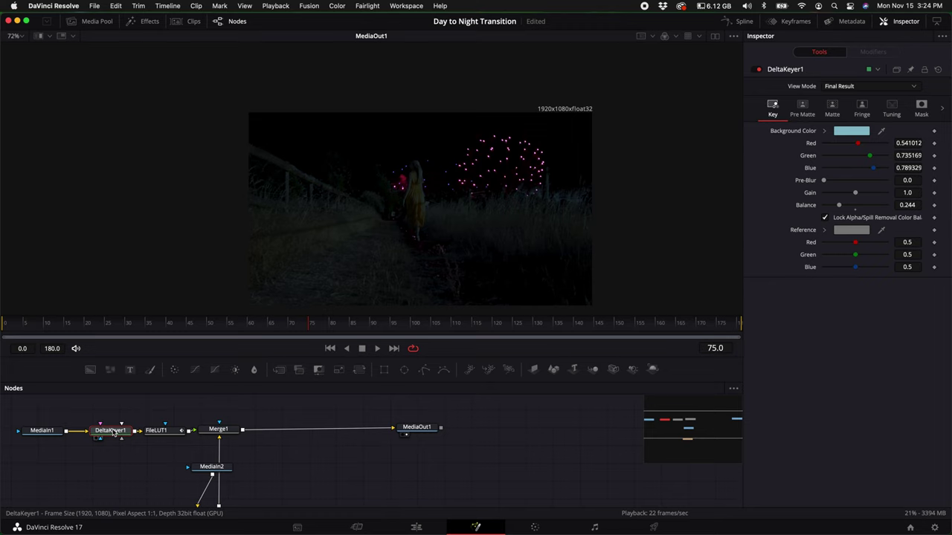
pyautogui.click(383, 370)
pyautogui.moveTo(506, 198); pyautogui.dragTo(672, 206)
pyautogui.moveTo(446, 246); pyautogui.dragTo(448, 300)
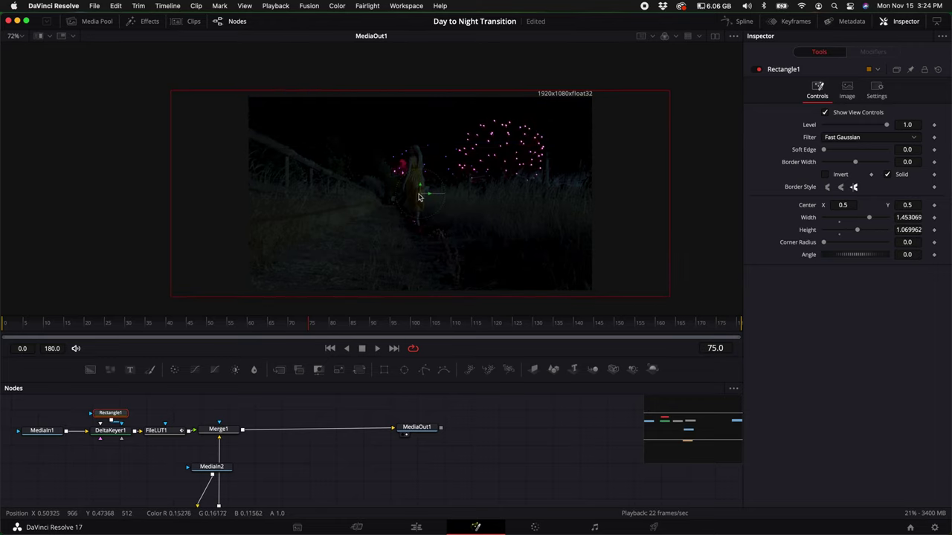
pyautogui.moveTo(419, 193); pyautogui.dragTo(420, 263)
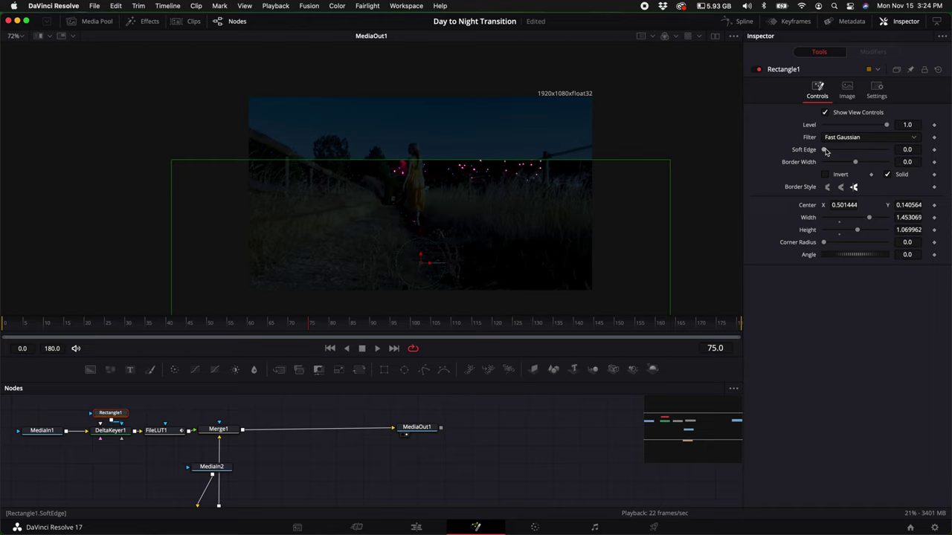
pyautogui.click(823, 175)
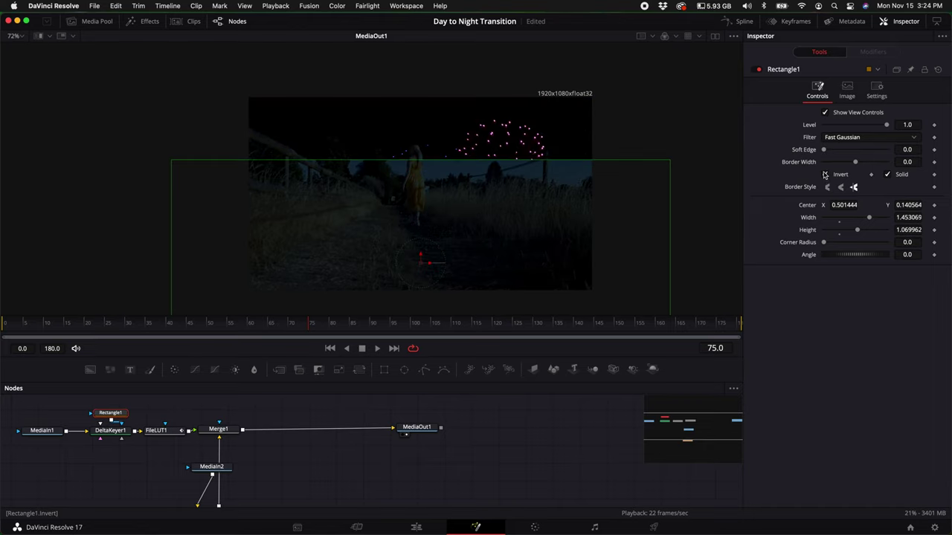
pyautogui.moveTo(823, 149); pyautogui.dragTo(886, 150)
# Keyframe DeltaKeyer1 Gain from 0.0 at frame 0 to 1.0 at frame 75; reposition MediaIn2
pyautogui.click(2, 321)
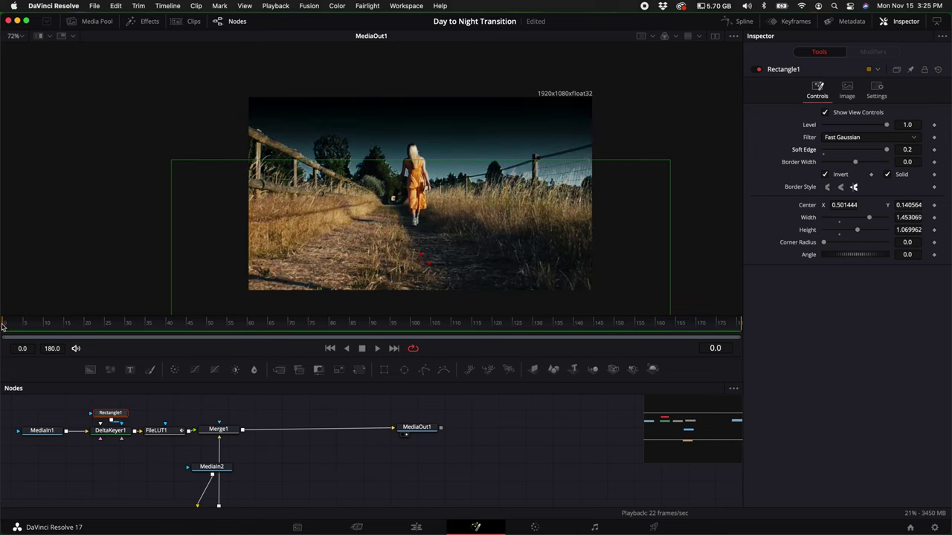
pyautogui.click(110, 435)
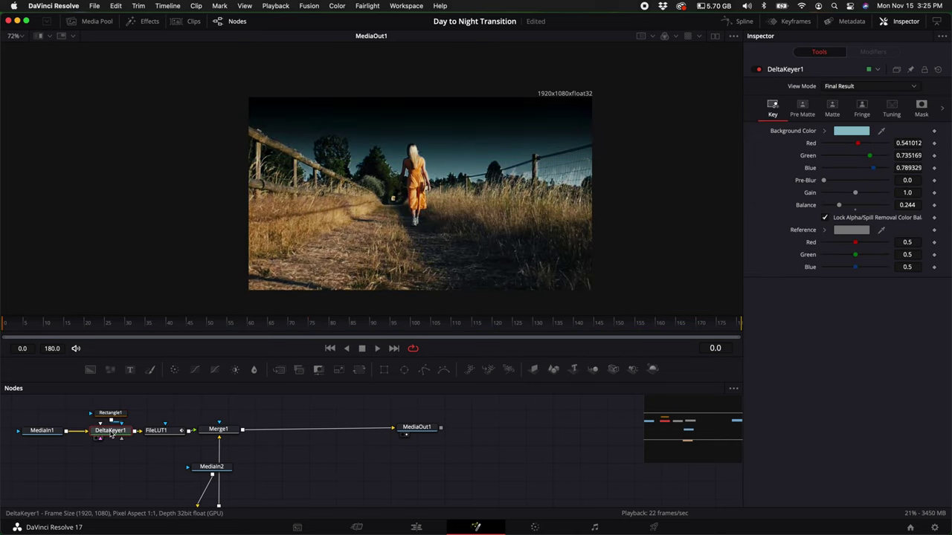
pyautogui.click(934, 193)
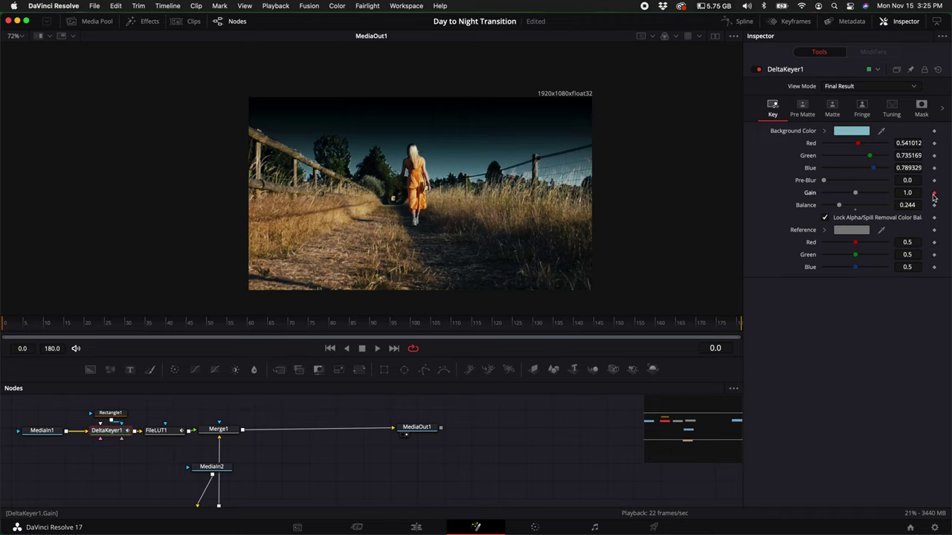
pyautogui.moveTo(856, 194); pyautogui.dragTo(790, 196)
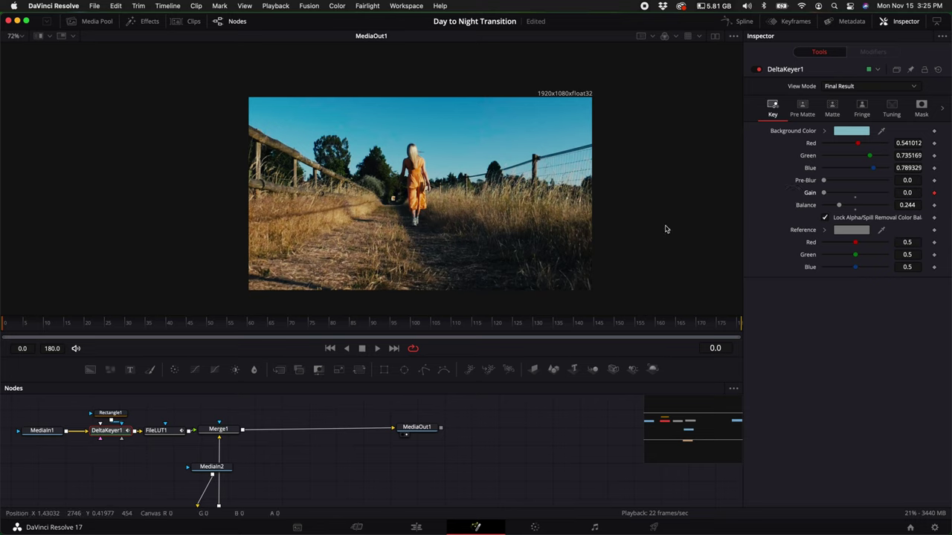
pyautogui.click(156, 430)
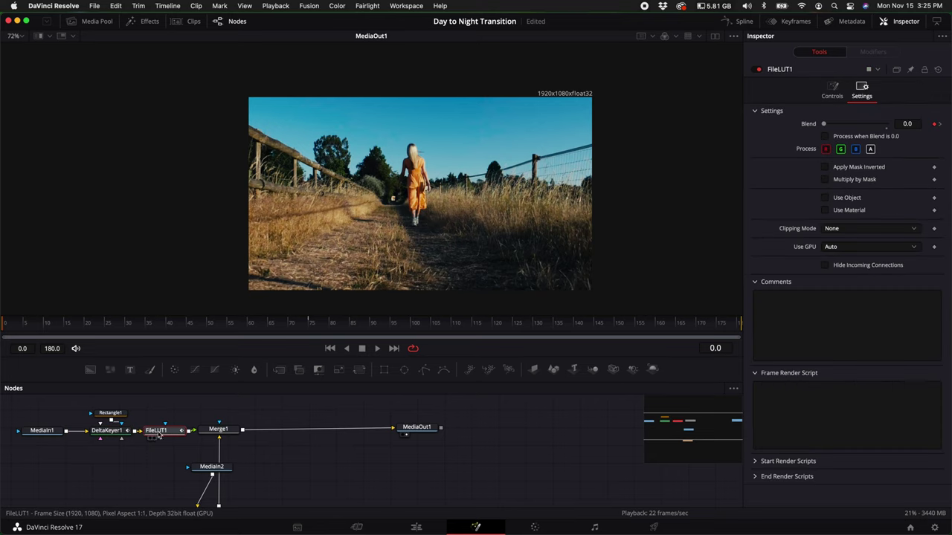
pyautogui.click(311, 324)
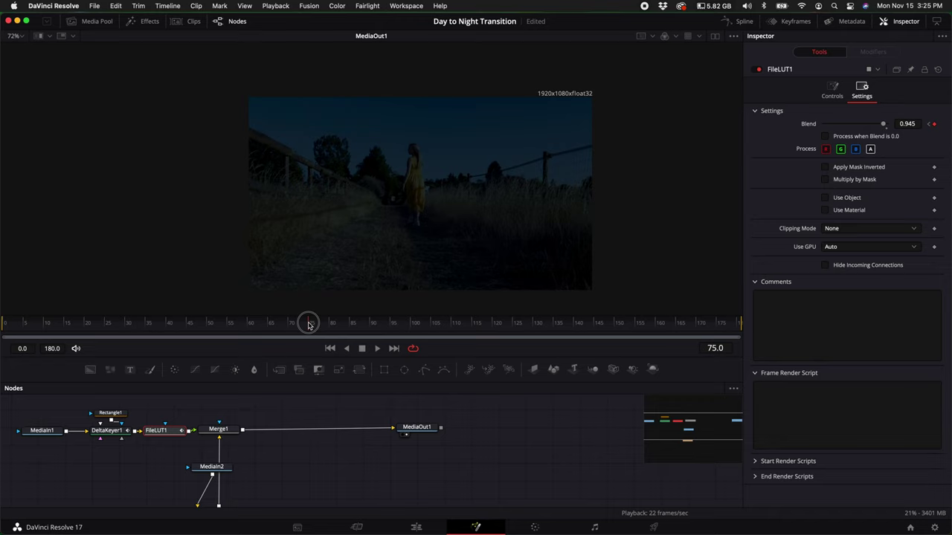
pyautogui.click(109, 434)
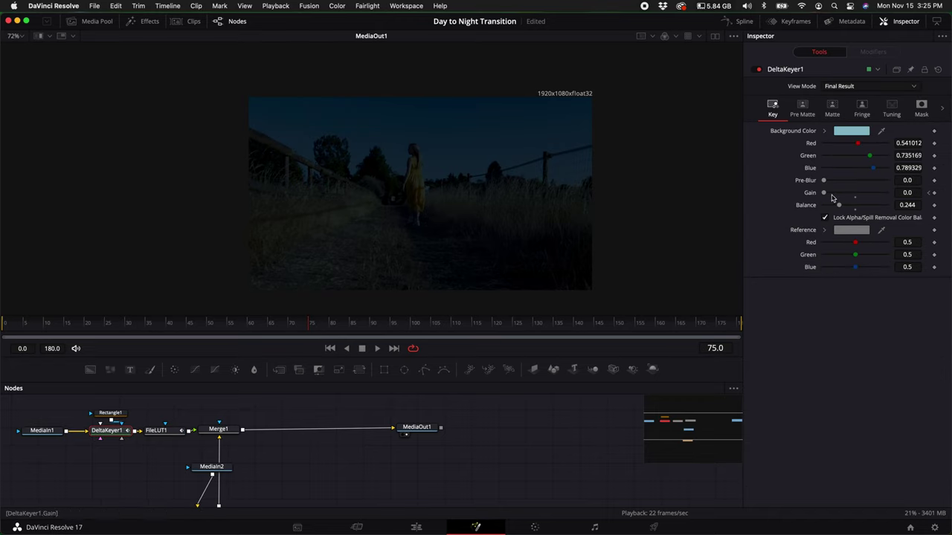
pyautogui.click(854, 196)
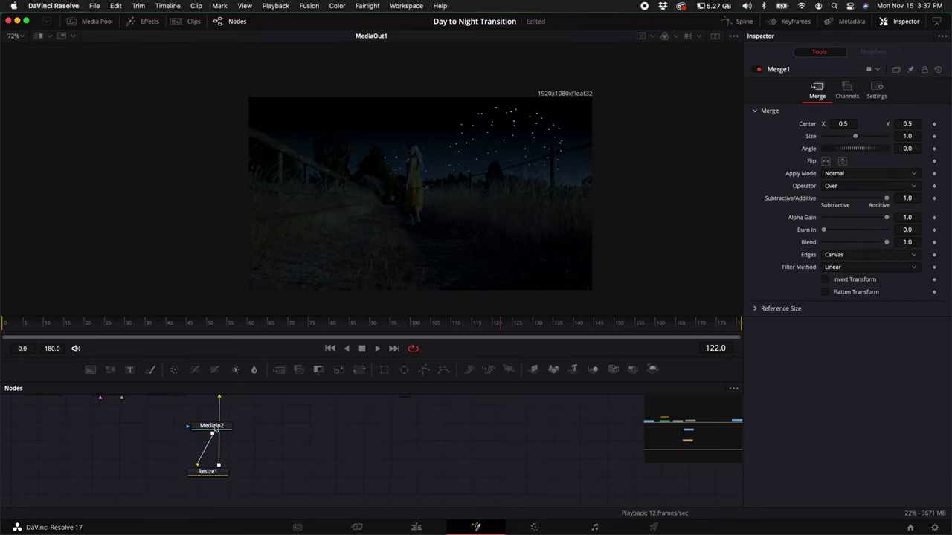
pyautogui.moveTo(214, 428); pyautogui.dragTo(212, 491)
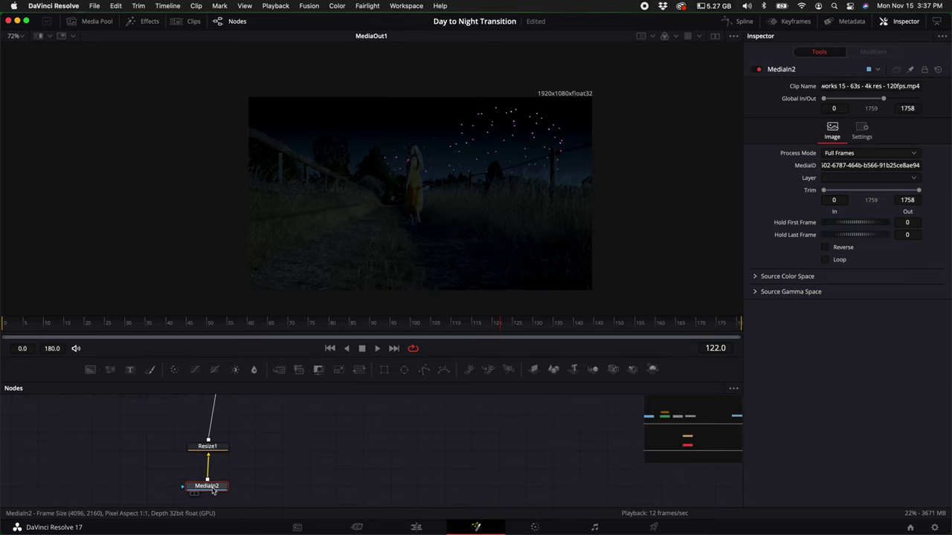
# Insert a Transform (Xf) node between MediaIn2 and Resize1 via the 'tran' tool search
pyautogui.hotkey('shift', 'space')
pyautogui.write('tran')
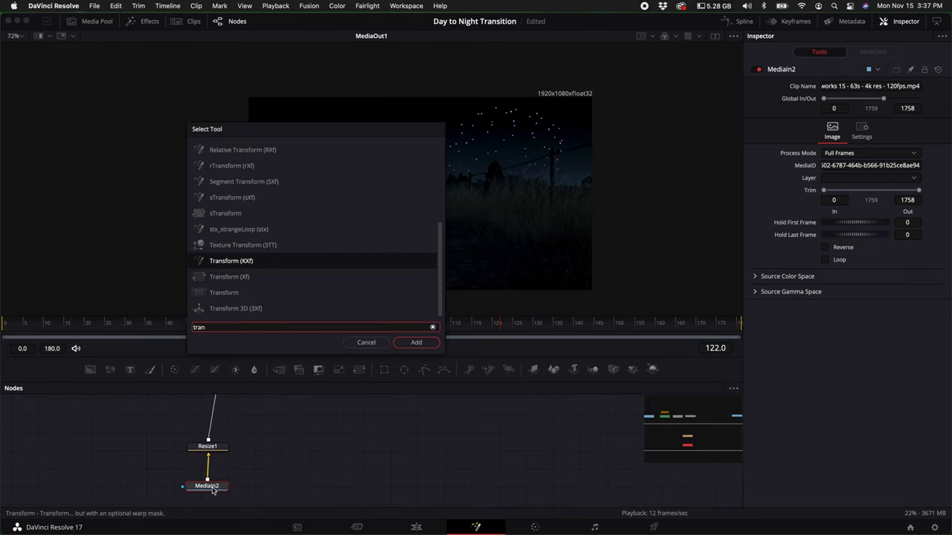
pyautogui.press('Down')
pyautogui.press('Return')
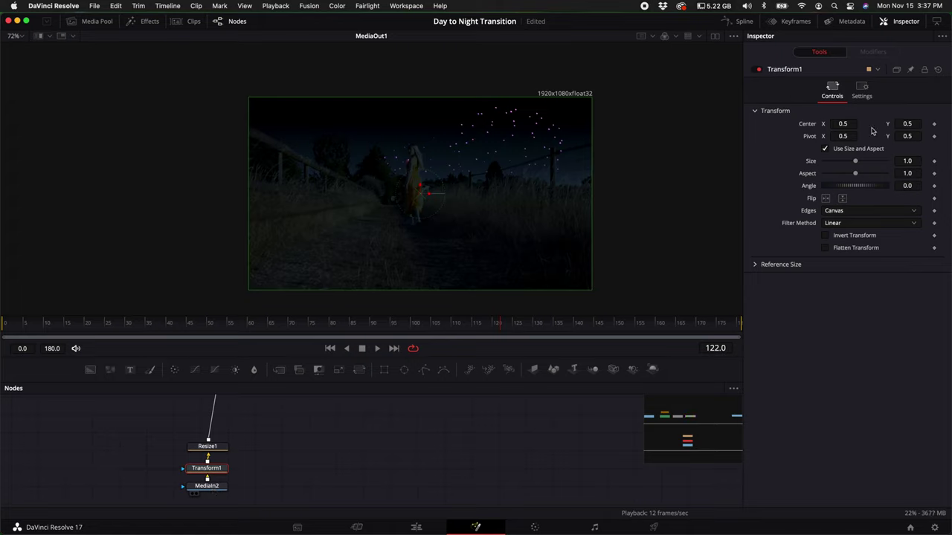